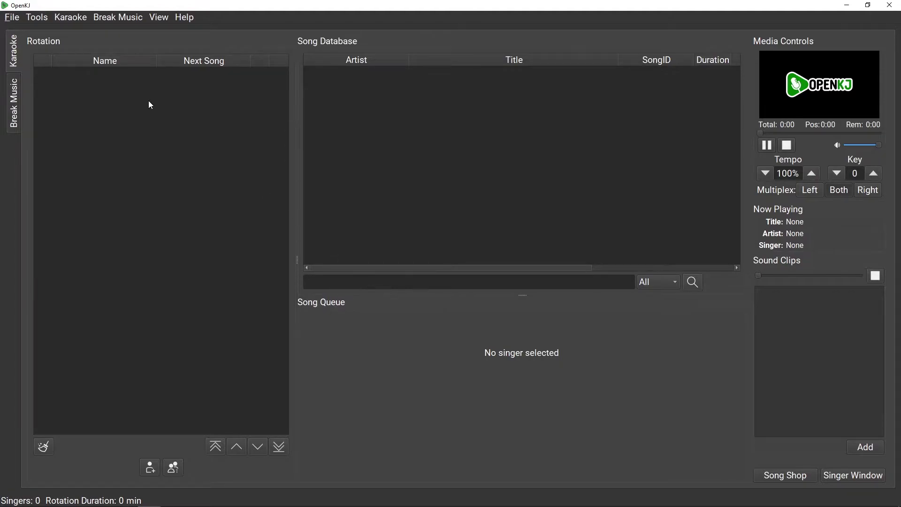
Step: Open the karaoke database management and view the custom filename patterns without adding one
left_click(72, 19)
left_click(77, 30)
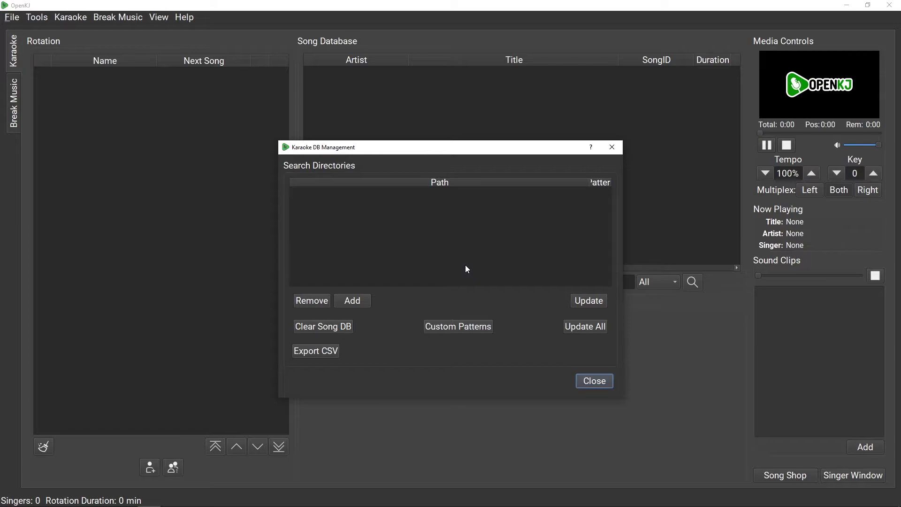
left_click(458, 326)
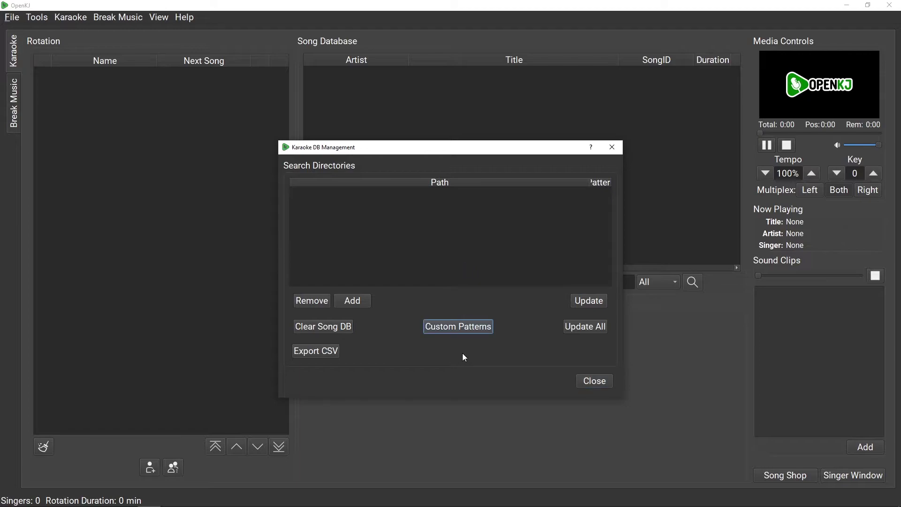
left_click(447, 327)
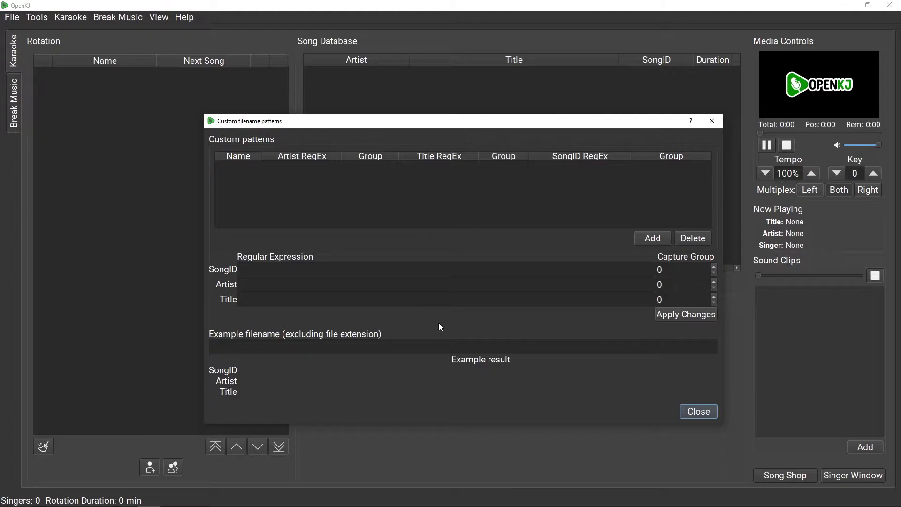
key("Escape")
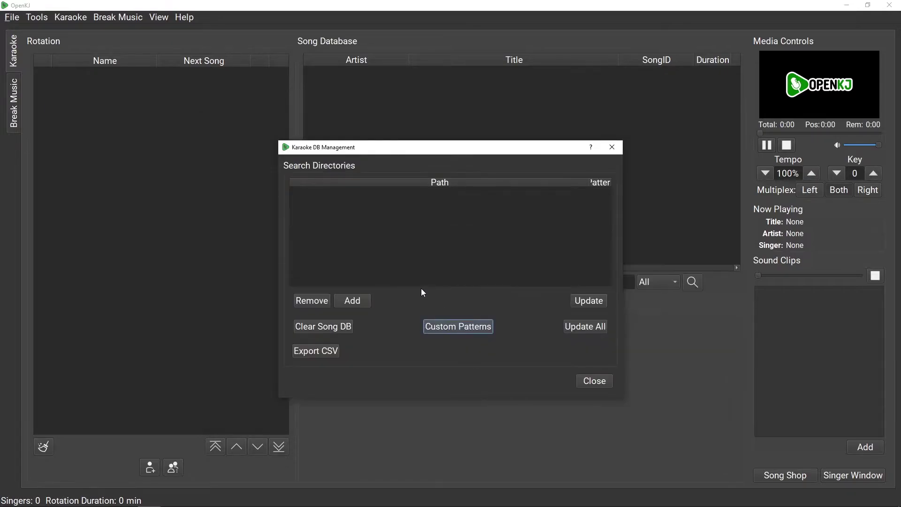
Step: Add the D:/OKJ_Demo/KaraokeTracks folder as a karaoke search directory with the naming pattern SongID - Artist - Title
left_click(367, 300)
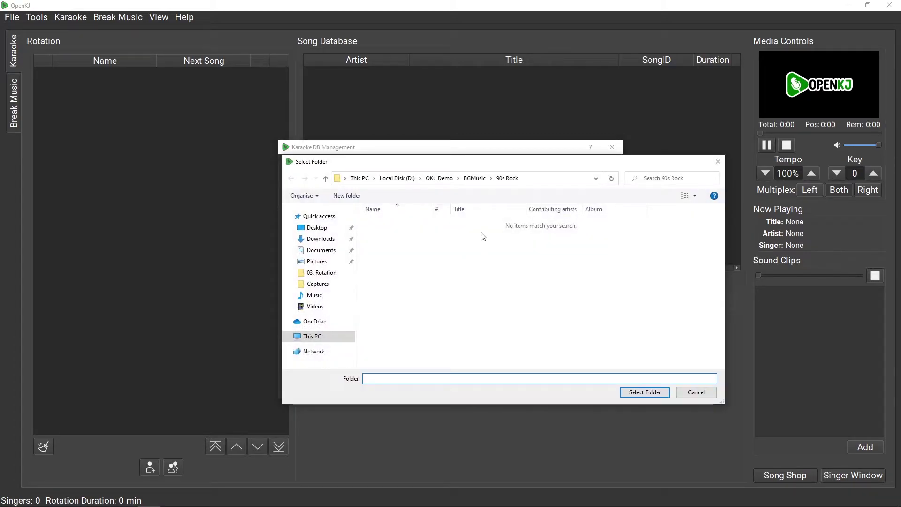
left_click(439, 178)
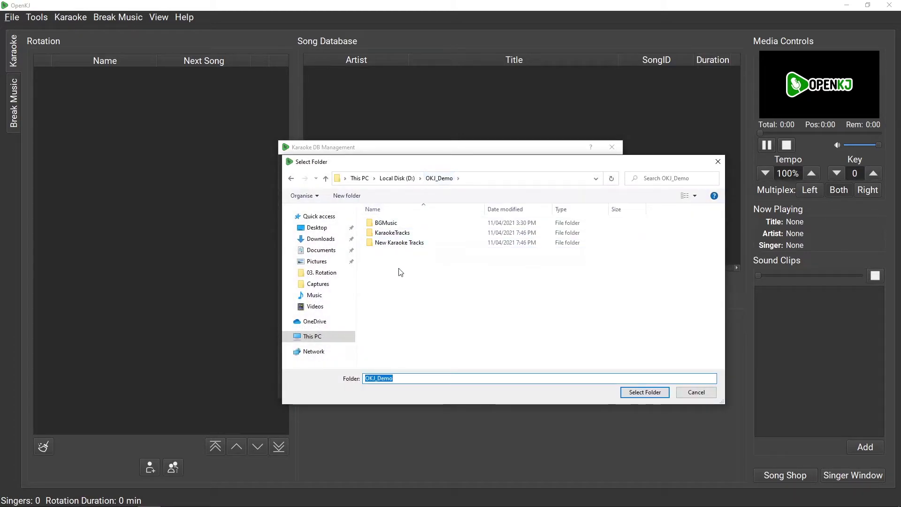
double_click(394, 233)
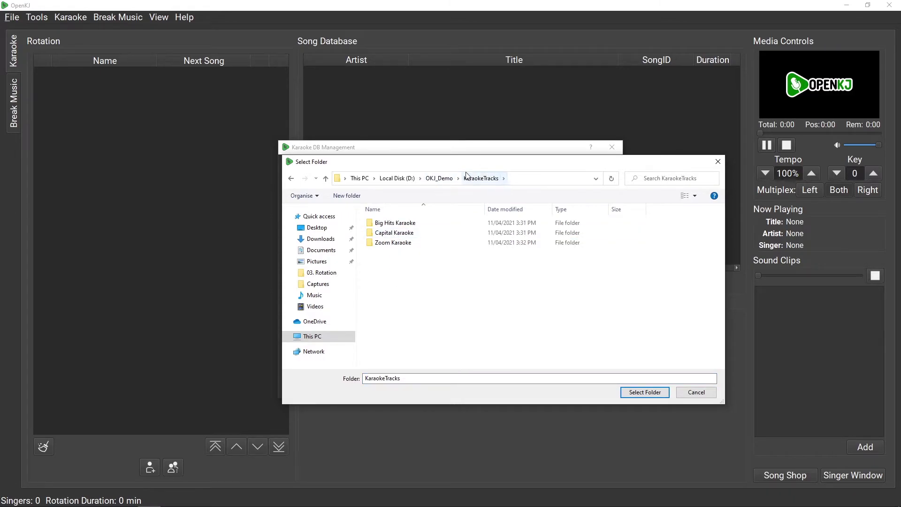
left_click(644, 392)
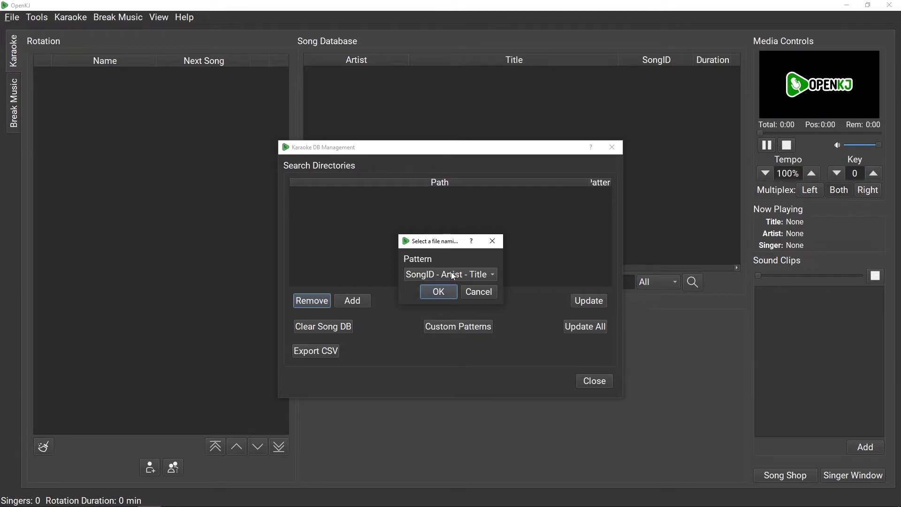
left_click(456, 274)
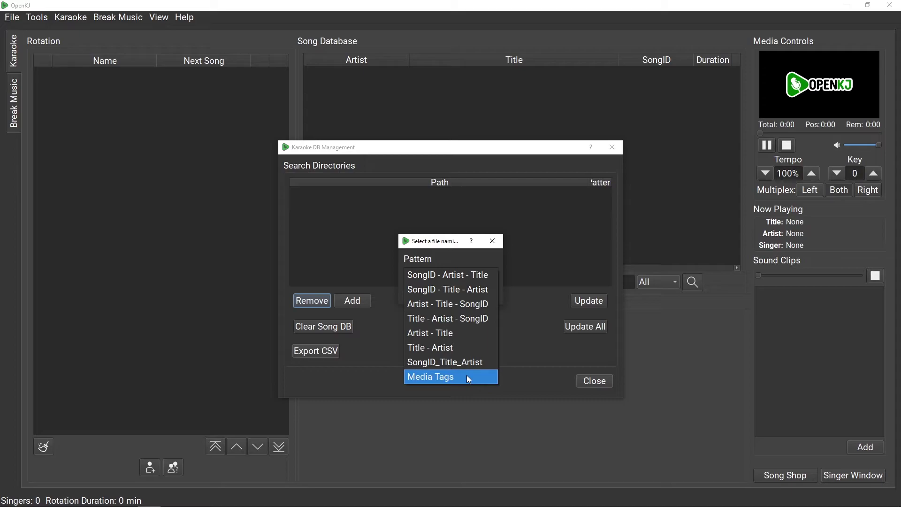
left_click(433, 275)
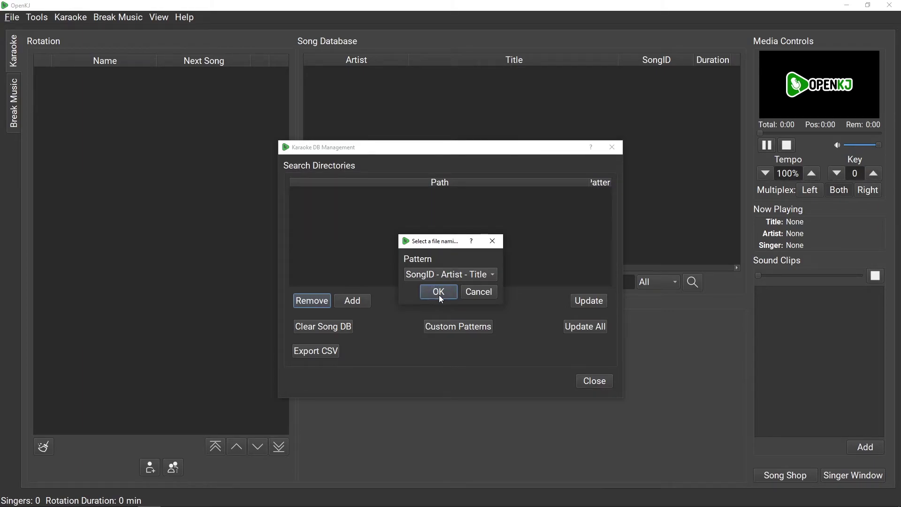
left_click(438, 292)
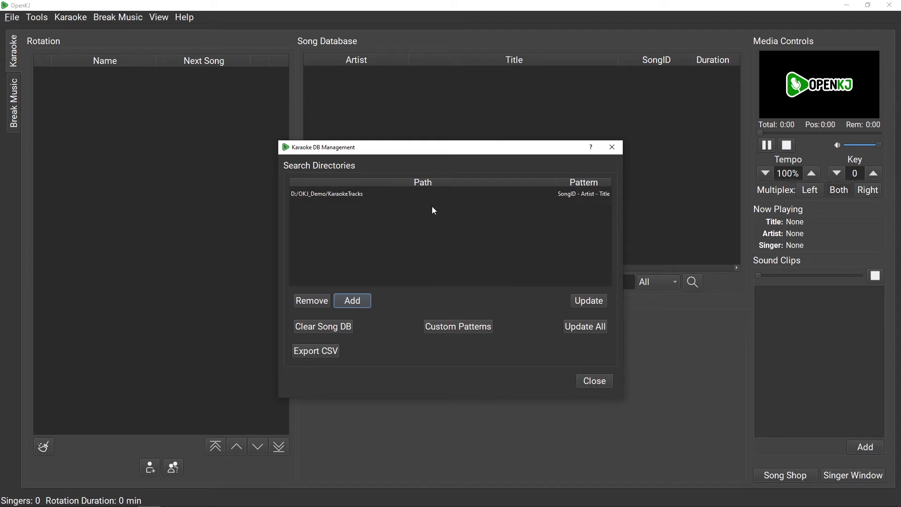
Step: Update the karaoke database from all search directories and look through the imported songs
left_click(574, 330)
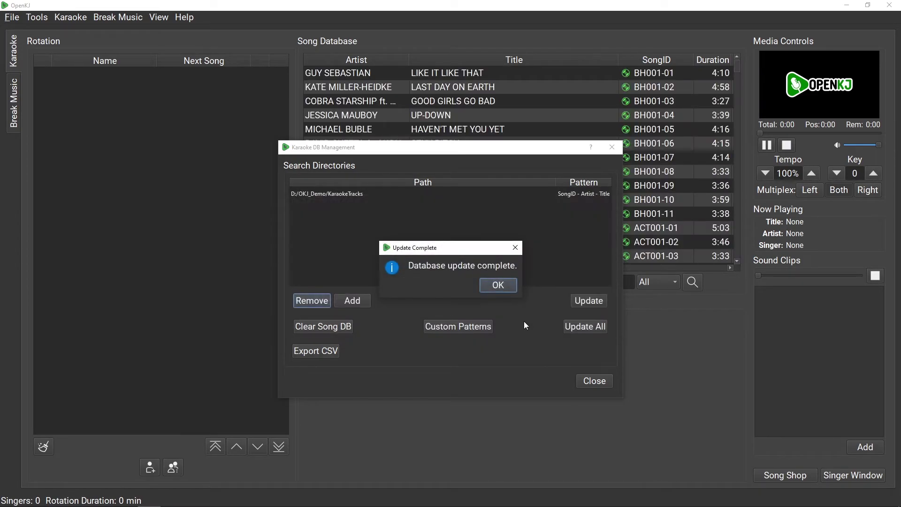
left_click(500, 286)
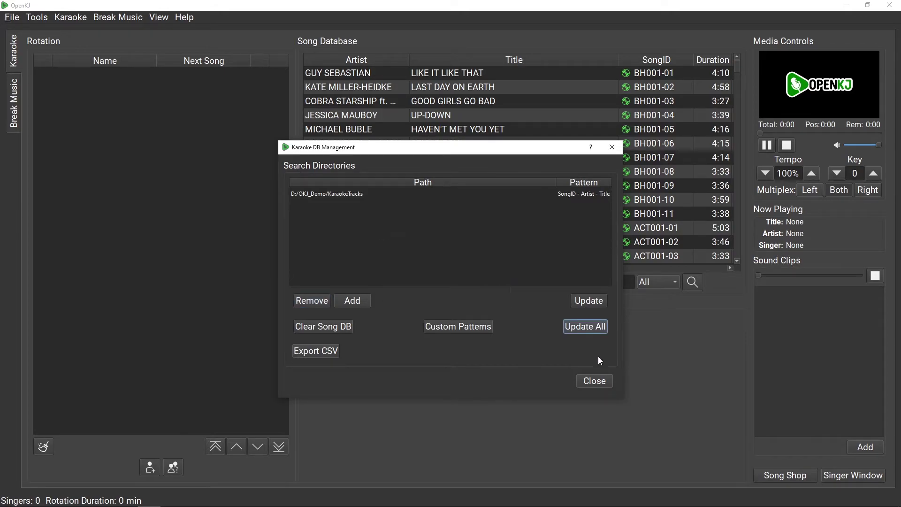
left_click(594, 381)
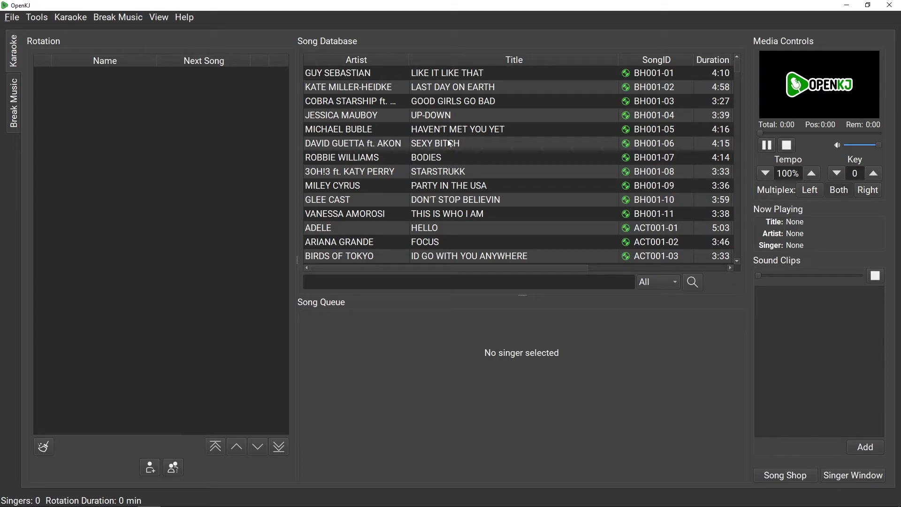
scroll(479, 134, "down", 15)
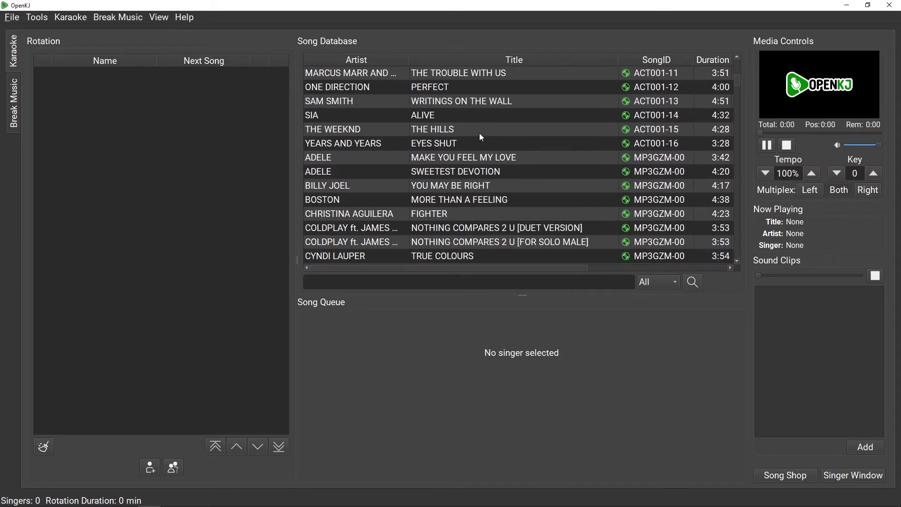
scroll(480, 135, "up", 15)
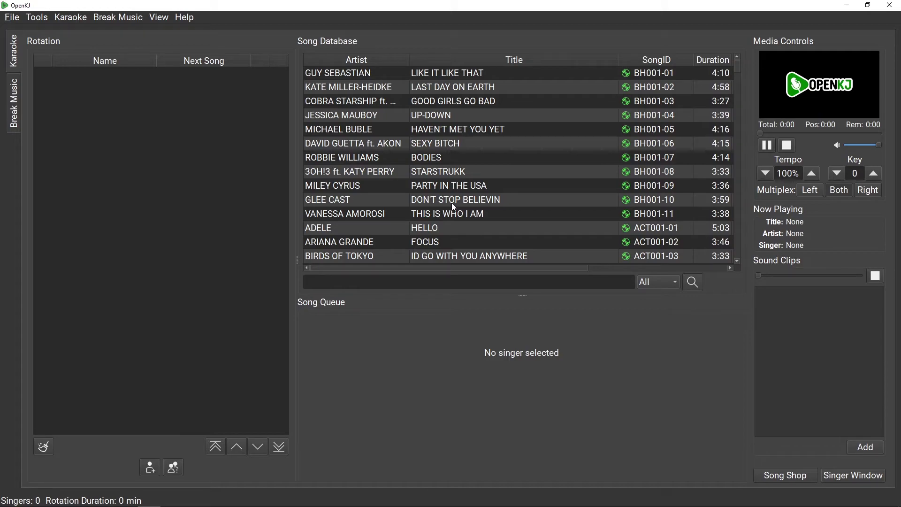
Step: Clear the entire karaoke song database, including the rotation and saved regular singer data
left_click(68, 17)
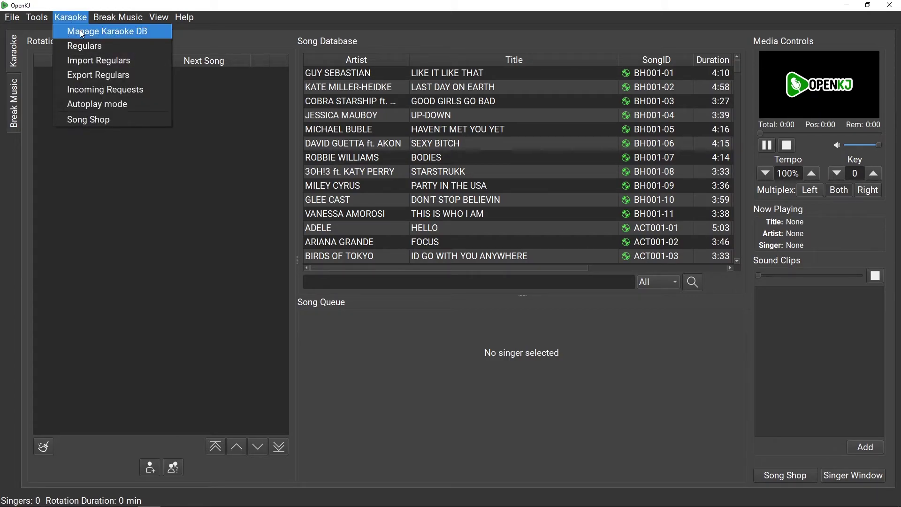
left_click(80, 29)
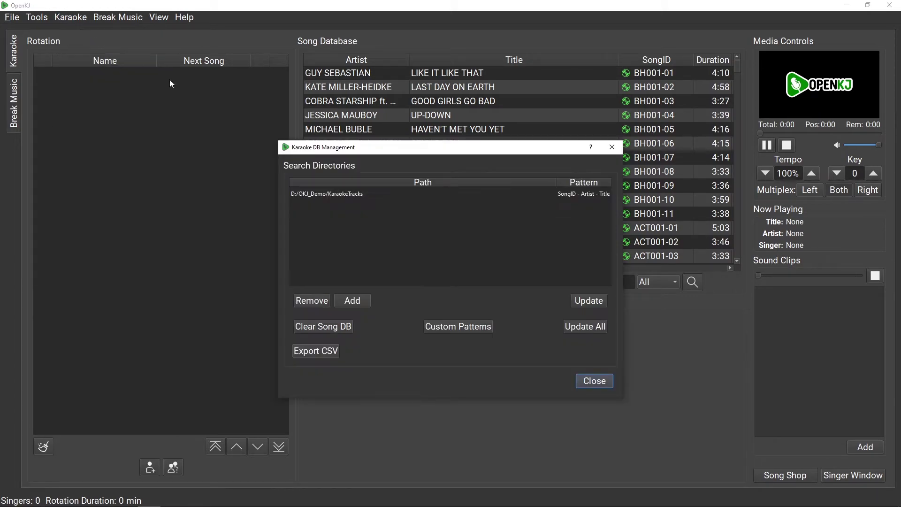
left_click(333, 327)
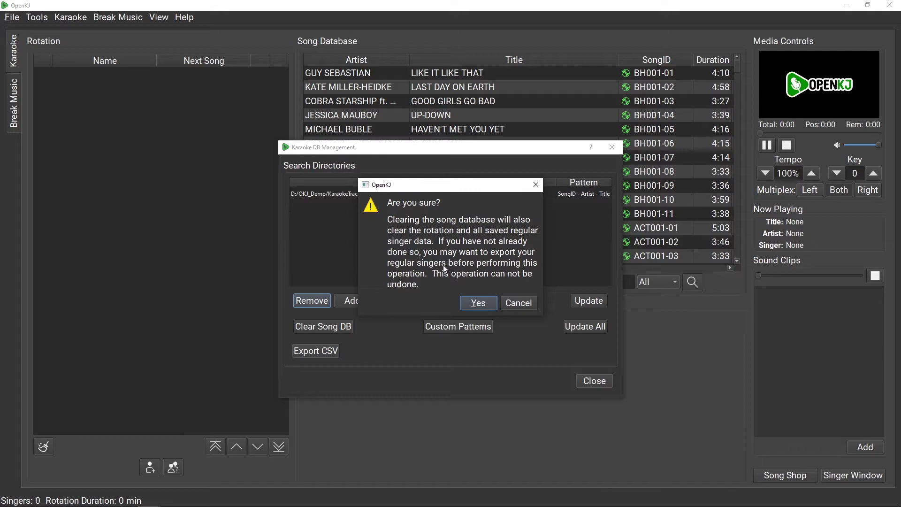
left_click(484, 306)
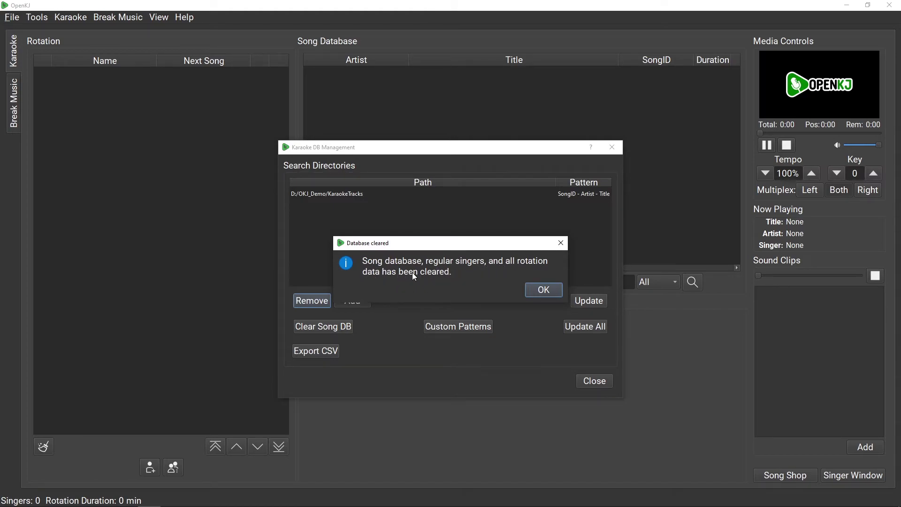
left_click(543, 290)
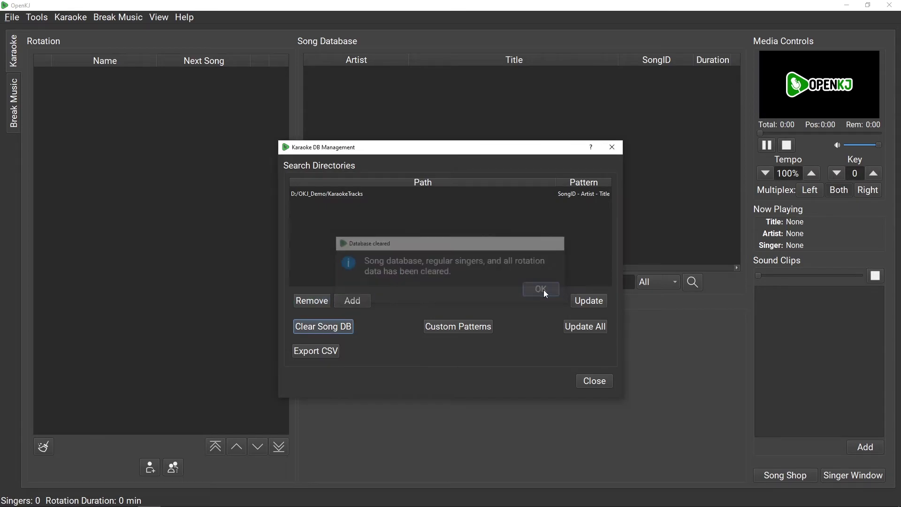
left_click(594, 381)
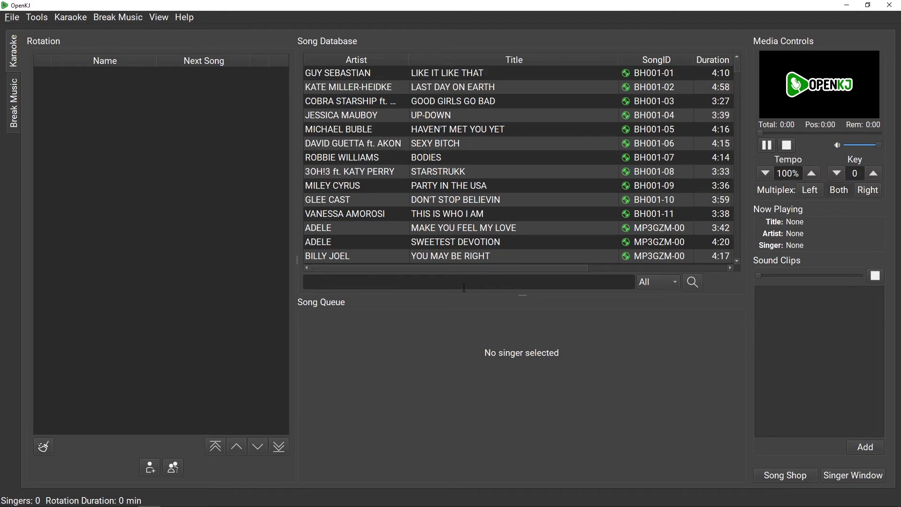
Step: Add the D:/OKJ_Demo/New Karaoke Tracks folder as another karaoke search directory with the pattern SongID - Artist - Title
left_click(68, 17)
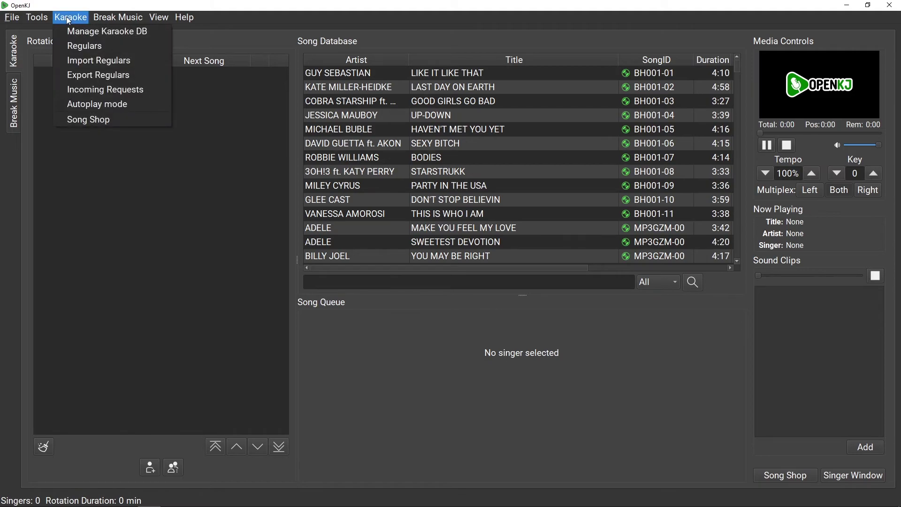
left_click(72, 32)
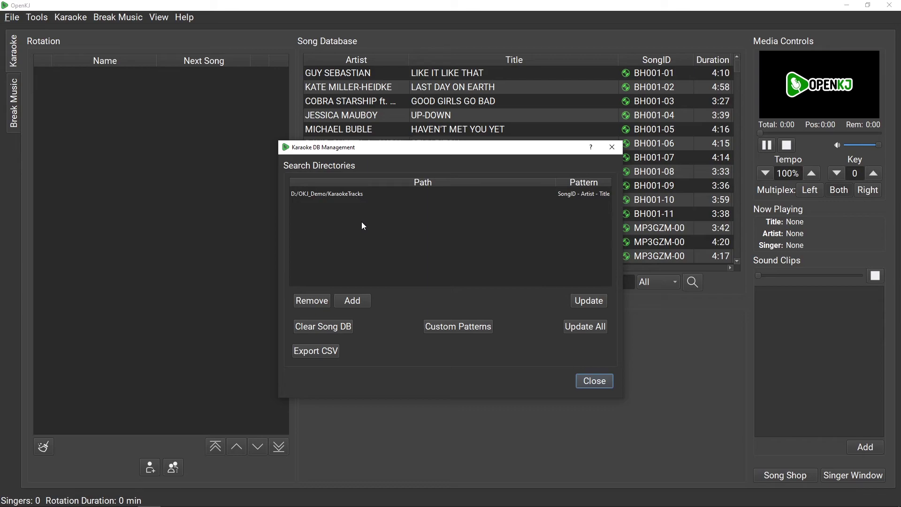
left_click(359, 300)
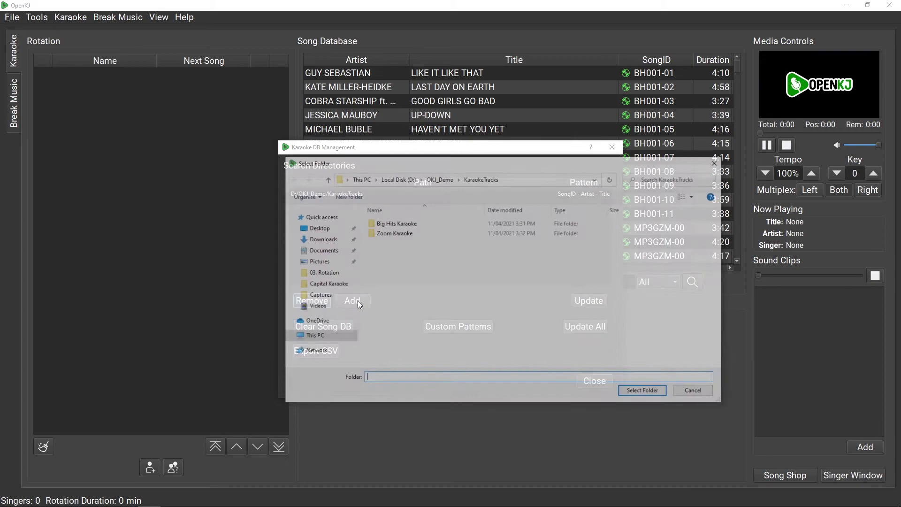
left_click(439, 179)
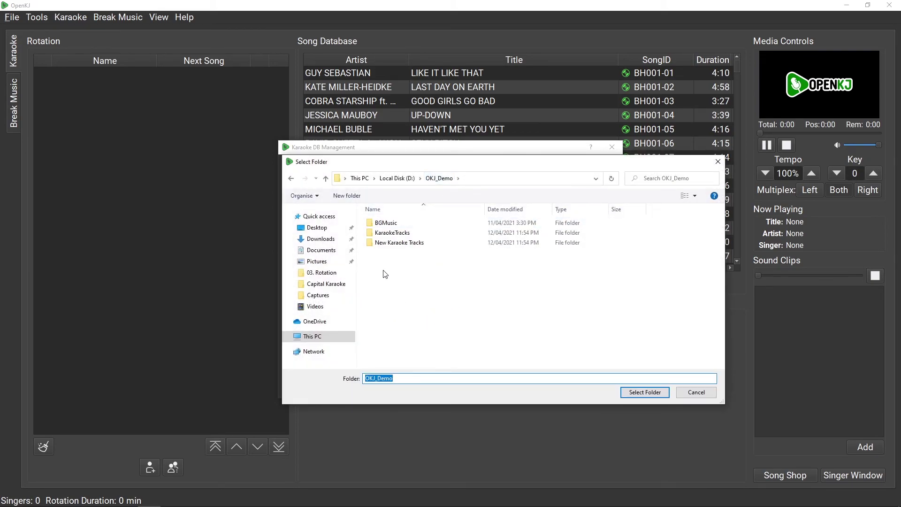
double_click(398, 243)
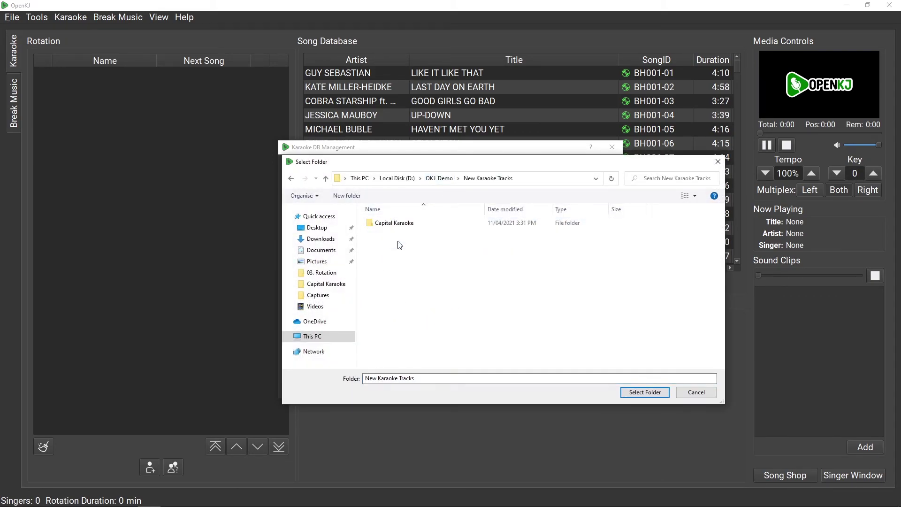
left_click(644, 392)
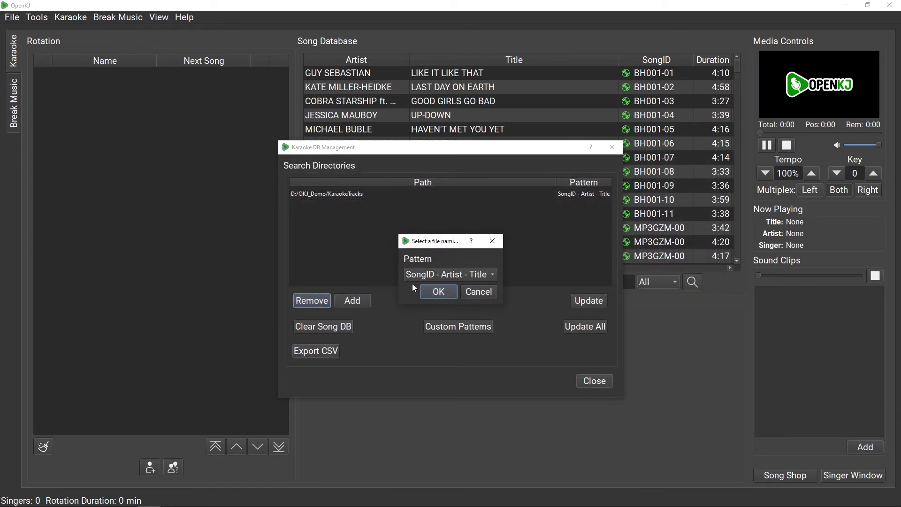
left_click(435, 293)
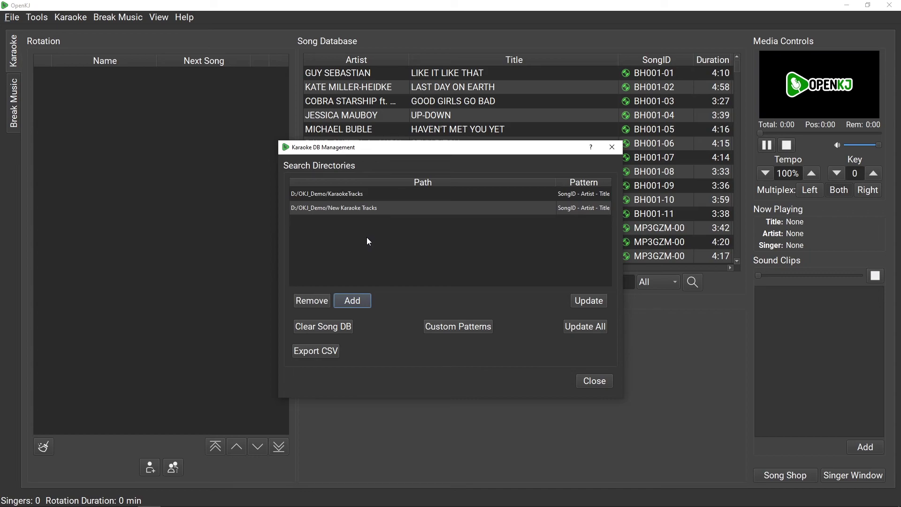
Step: Update the database from the New Karaoke Tracks directory only and check the end of the song list
left_click(360, 208)
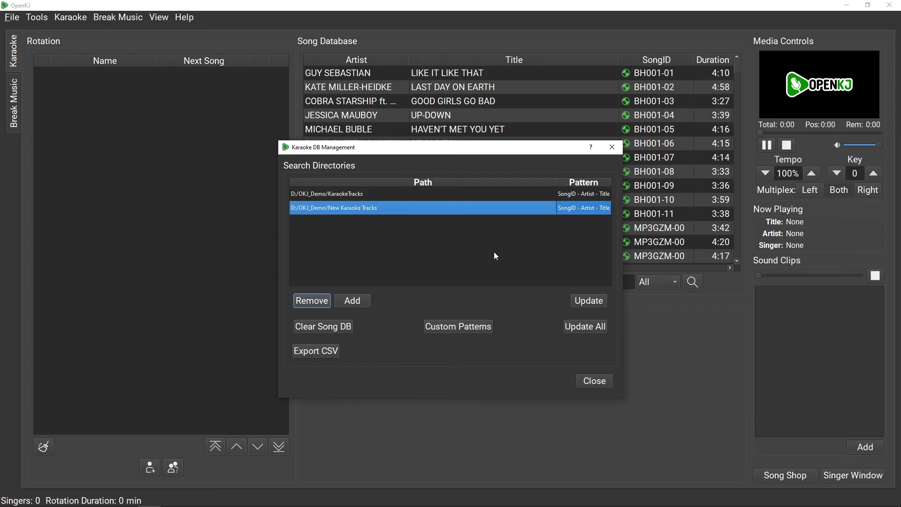
left_click(578, 301)
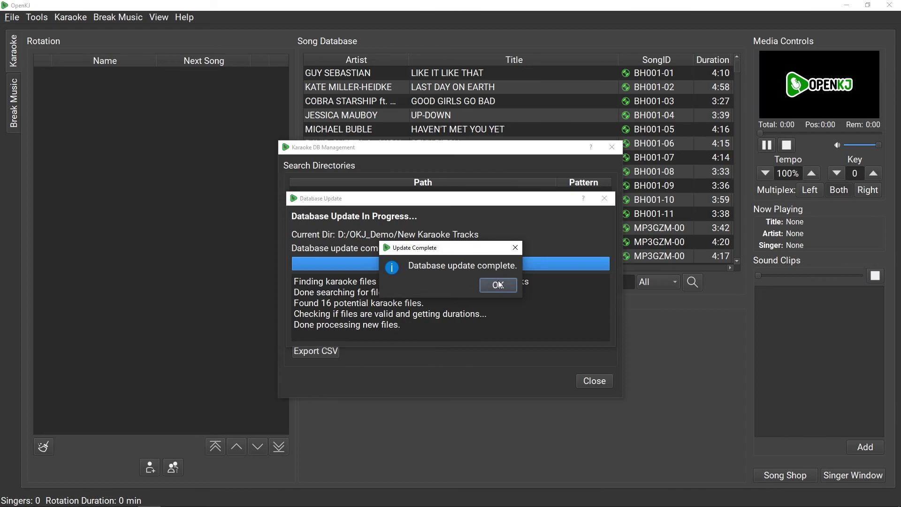
left_click(498, 286)
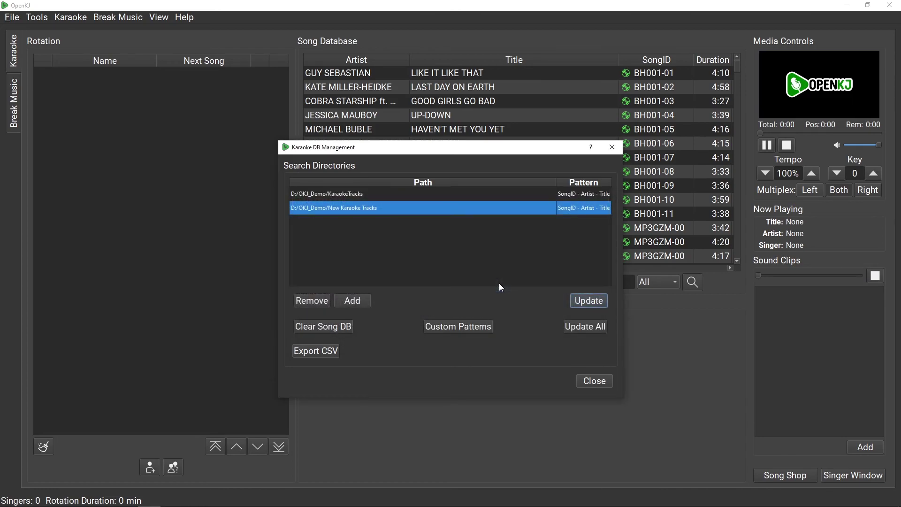
left_click(594, 381)
left_click_drag(737, 66, 735, 259)
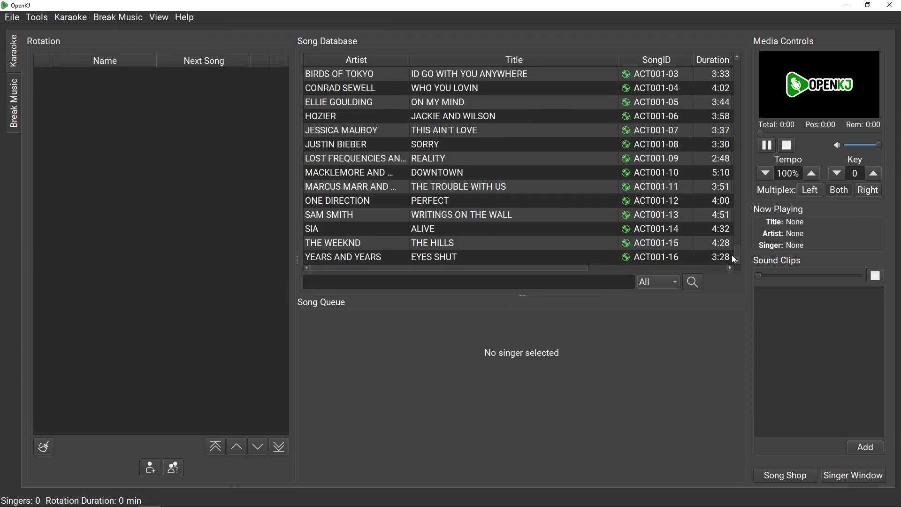